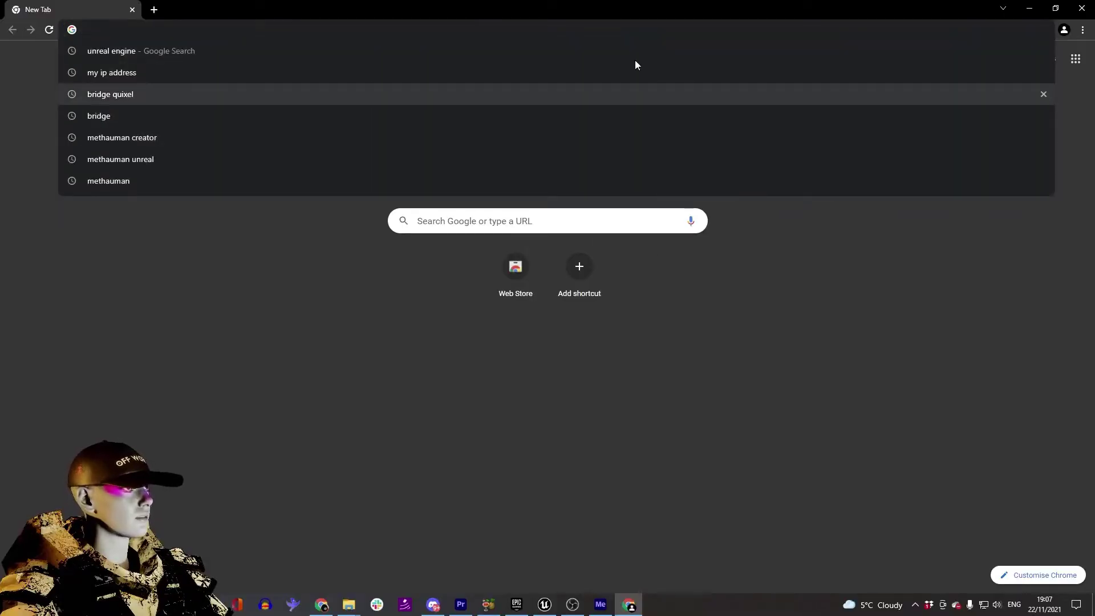
Search for unreal engine, open the official Unreal Engine website and go to its download page
left_click(138, 48)
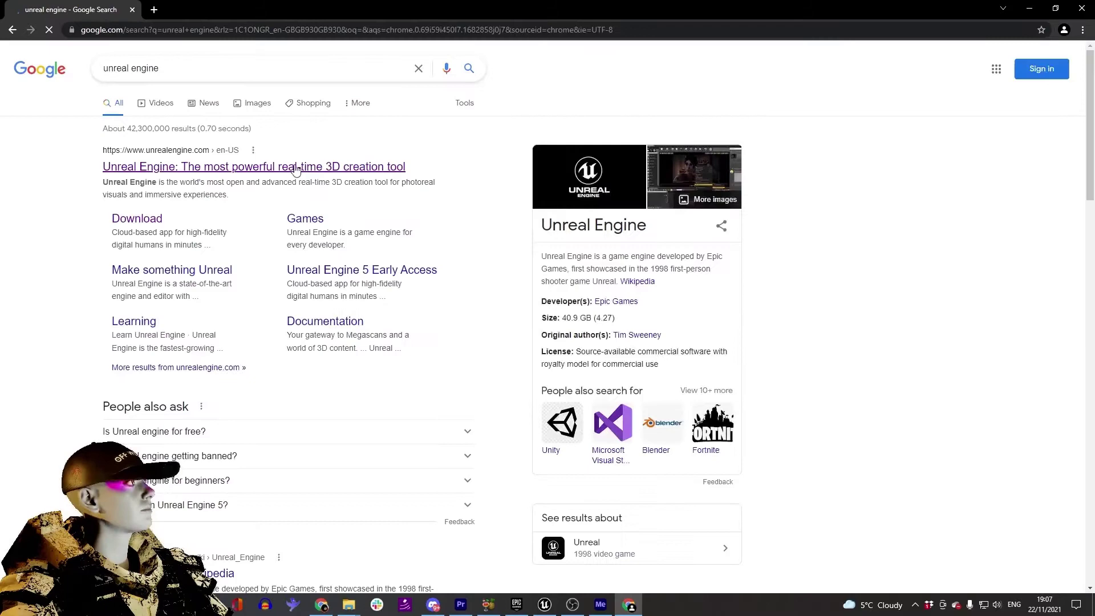
left_click(209, 167)
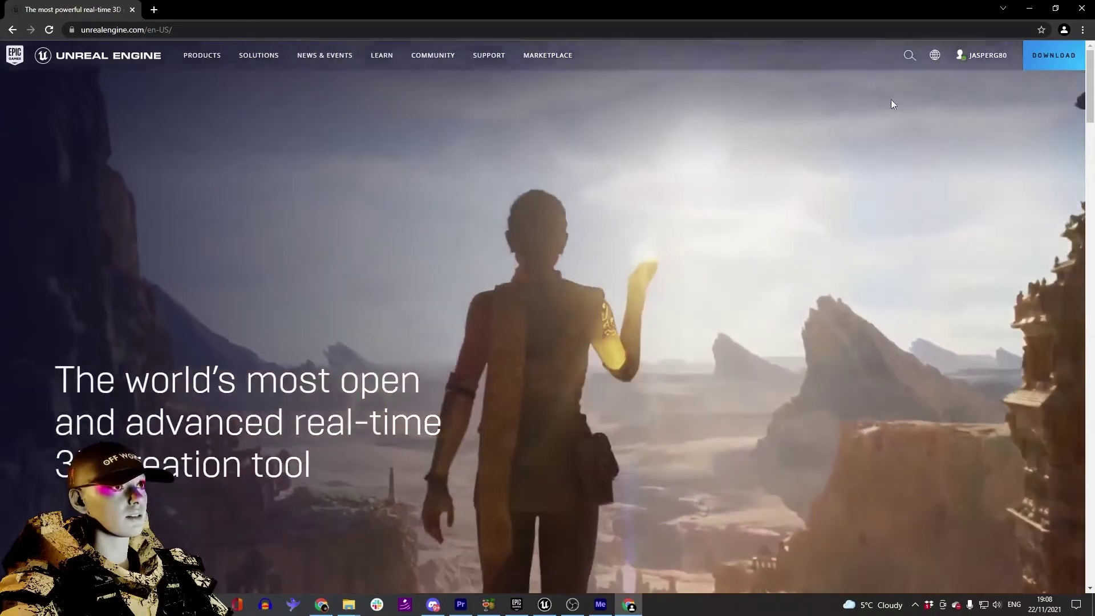
mouse_move(974, 60)
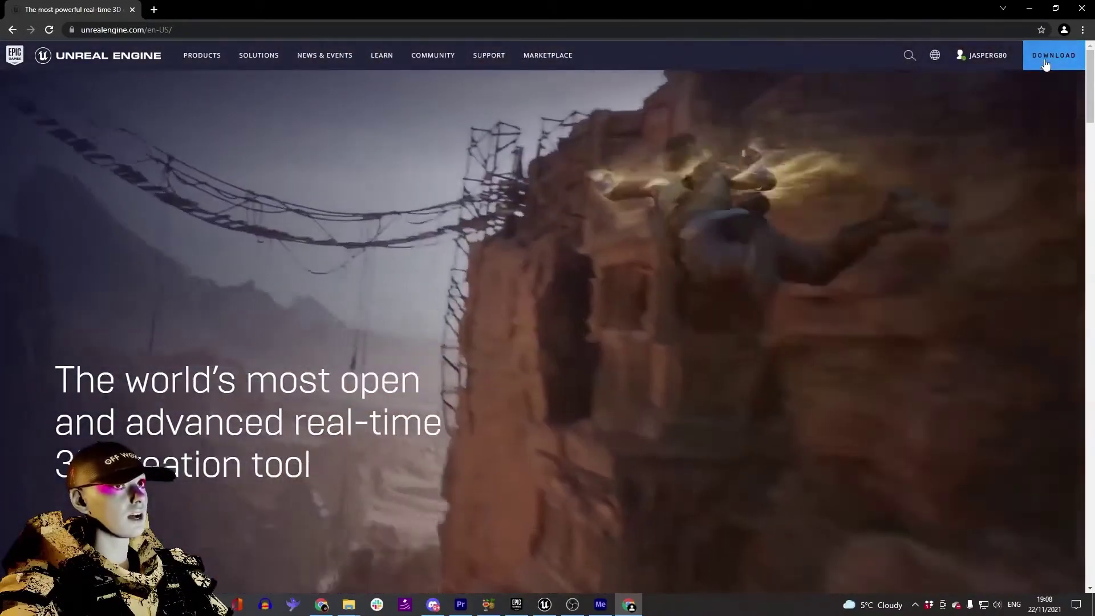
left_click(1047, 62)
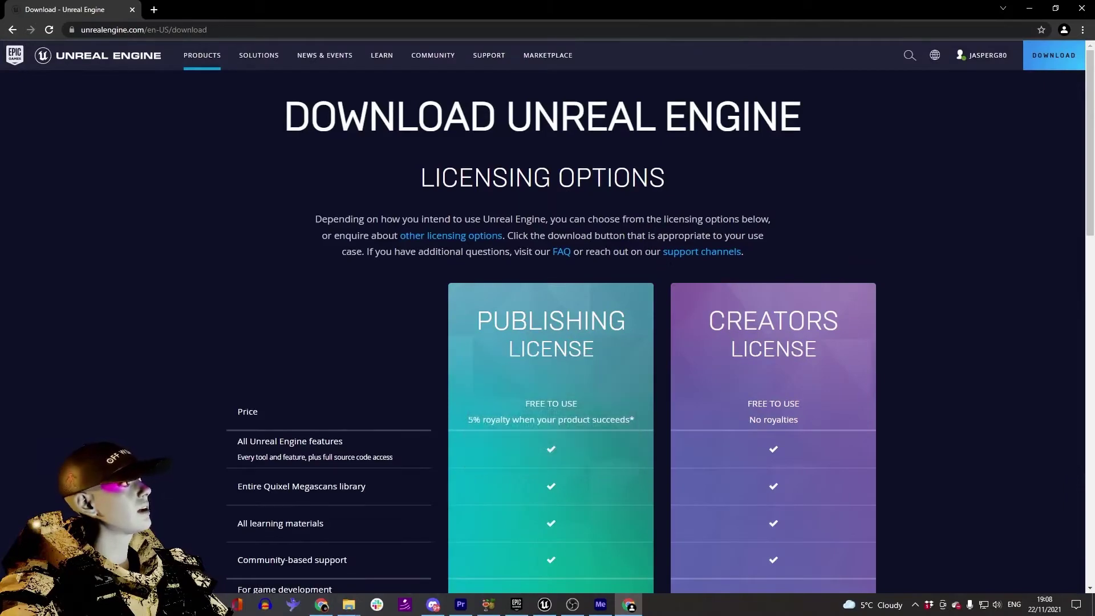
Compare the Publishing and Creators license options on the Unreal Engine download page
scroll(638, 203, "down", 3)
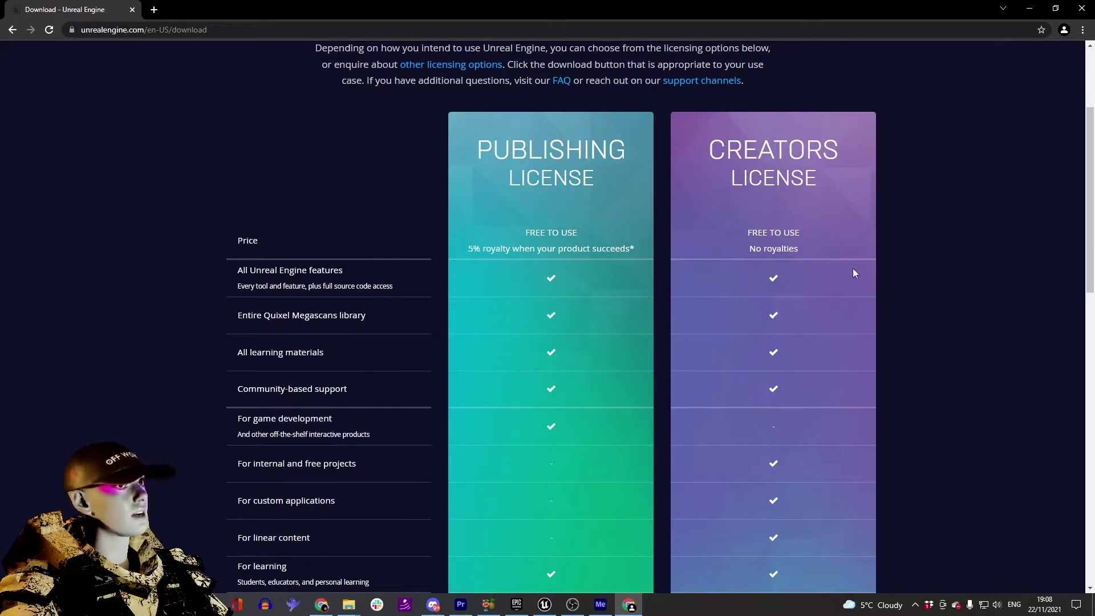
double_click(768, 165)
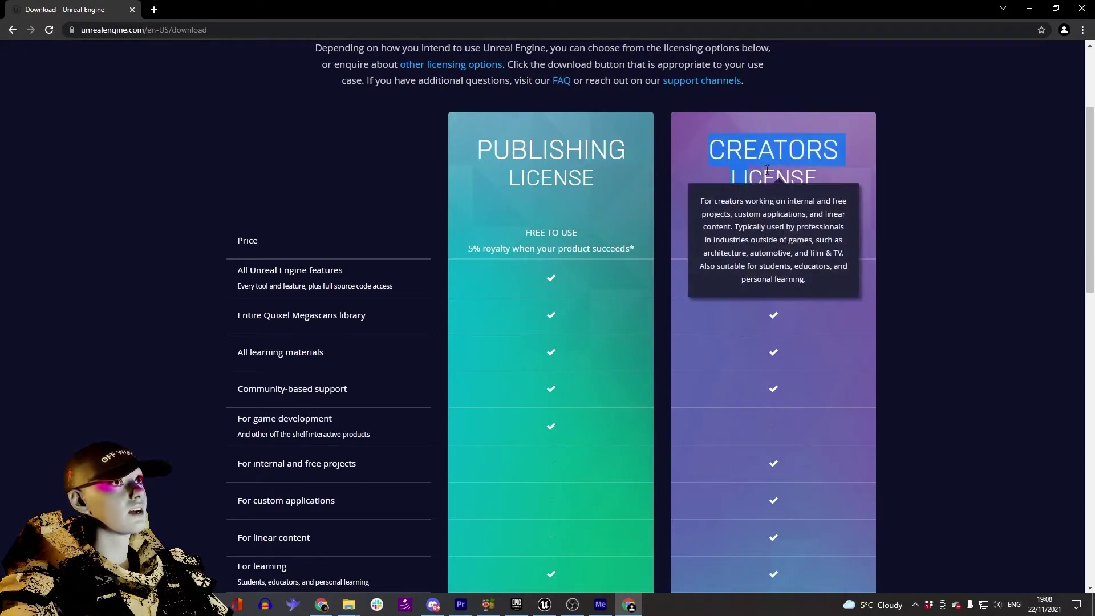
scroll(896, 265, "down", 2)
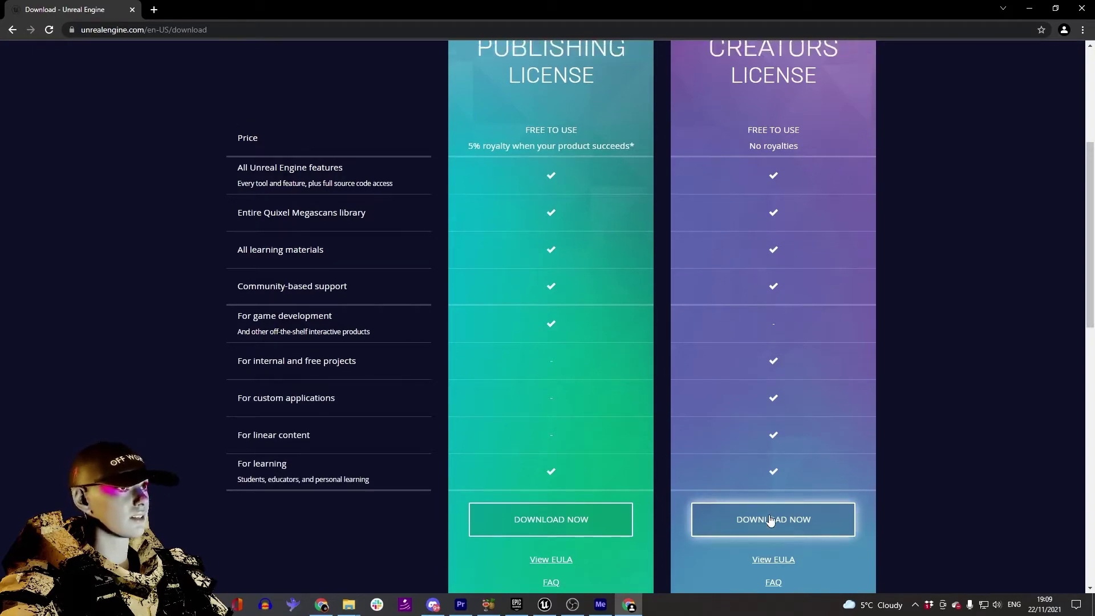
scroll(776, 387, "up", 3)
scroll(772, 348, "down", 8)
scroll(904, 394, "up", 1)
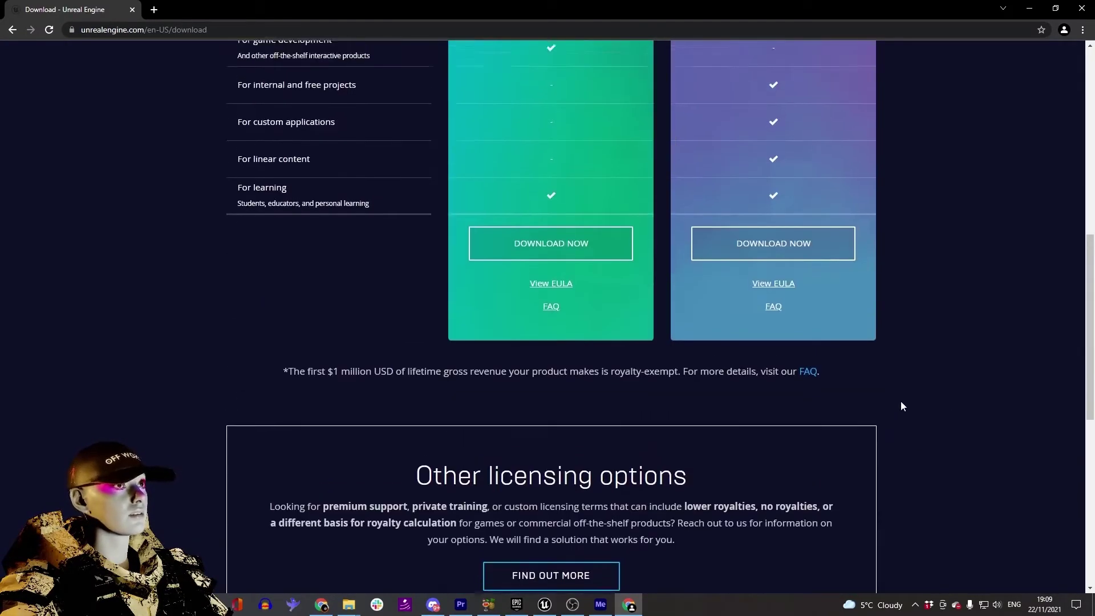
Switch to the Epic Games Launcher and look up "epic" in the system search
left_click(516, 605)
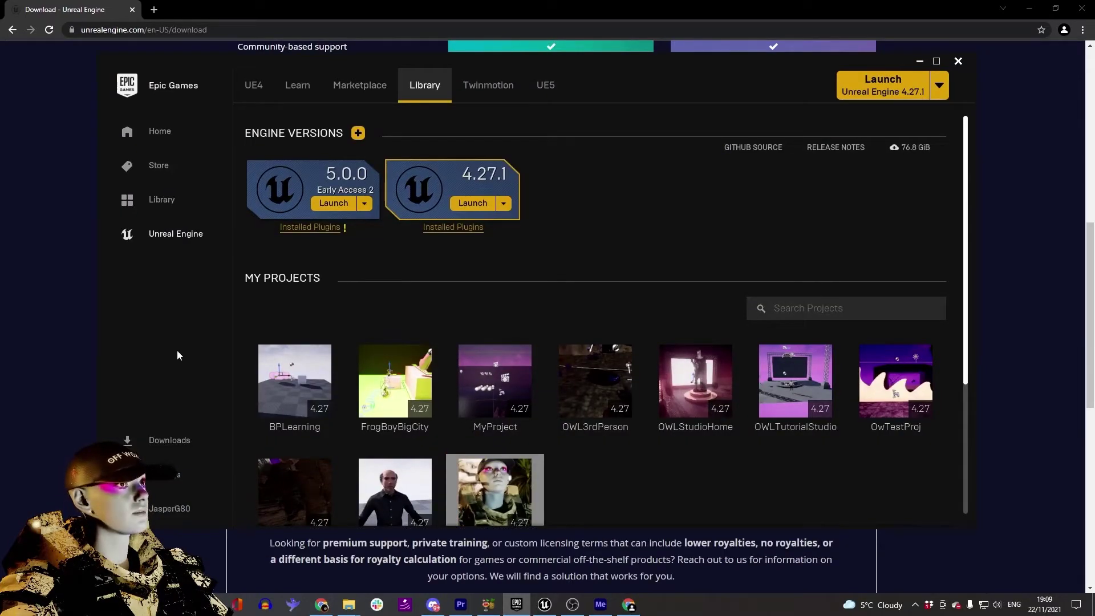
key("super")
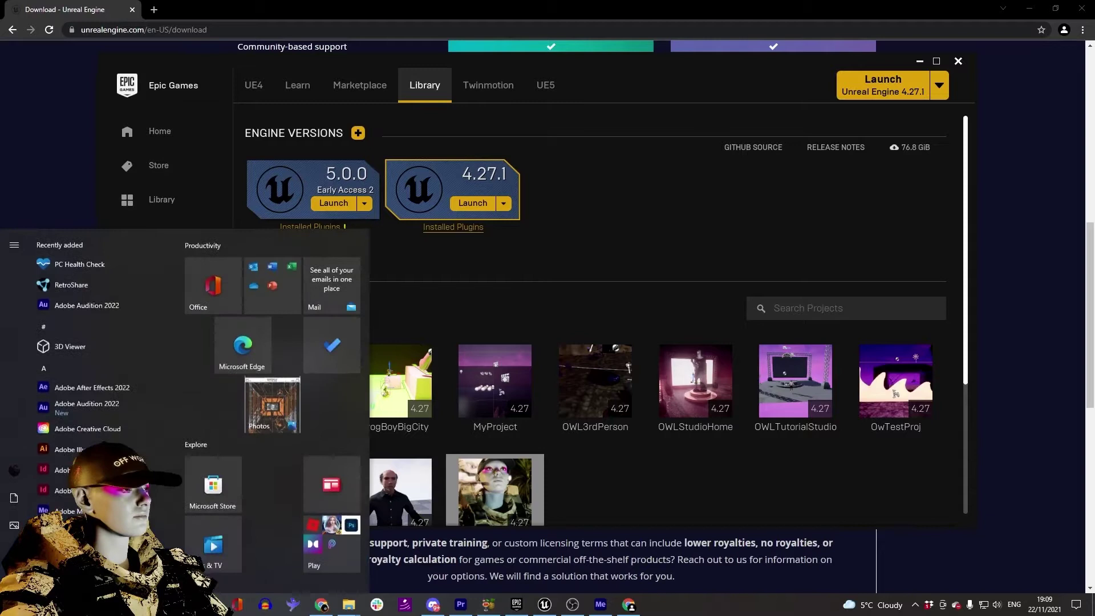
type("epic")
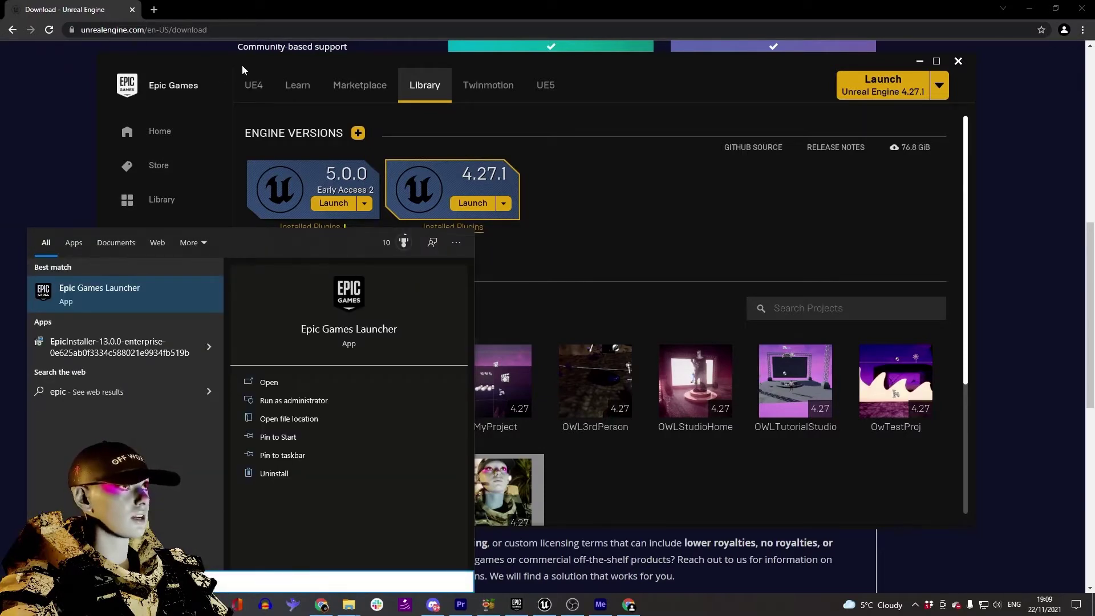
left_click(303, 104)
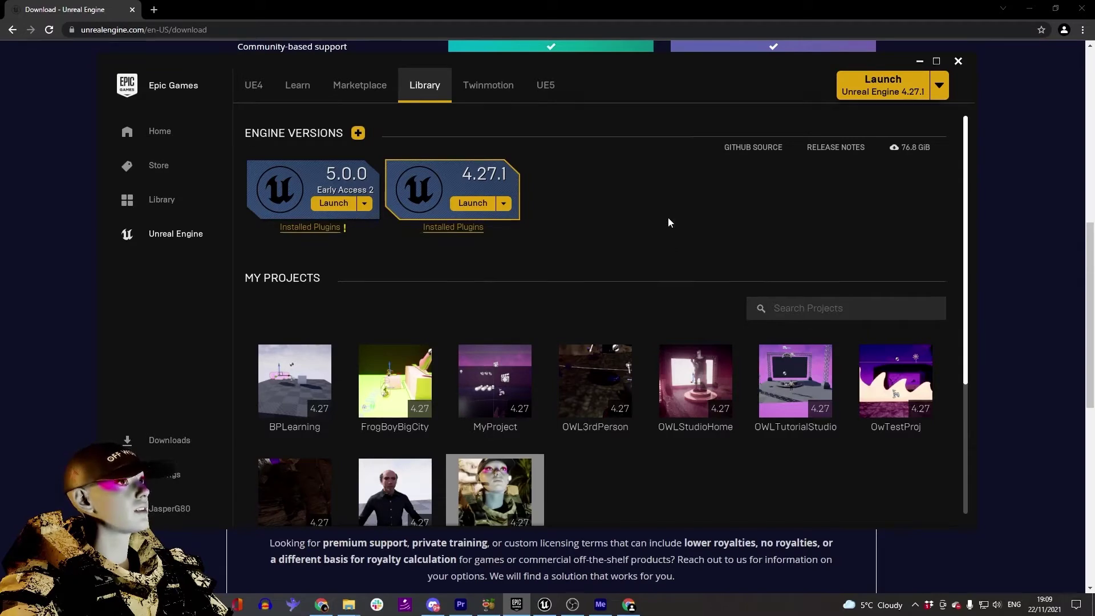
View the launcher's UE4 page, return to the engine library and launch Unreal Engine 4.27.1
left_click(253, 85)
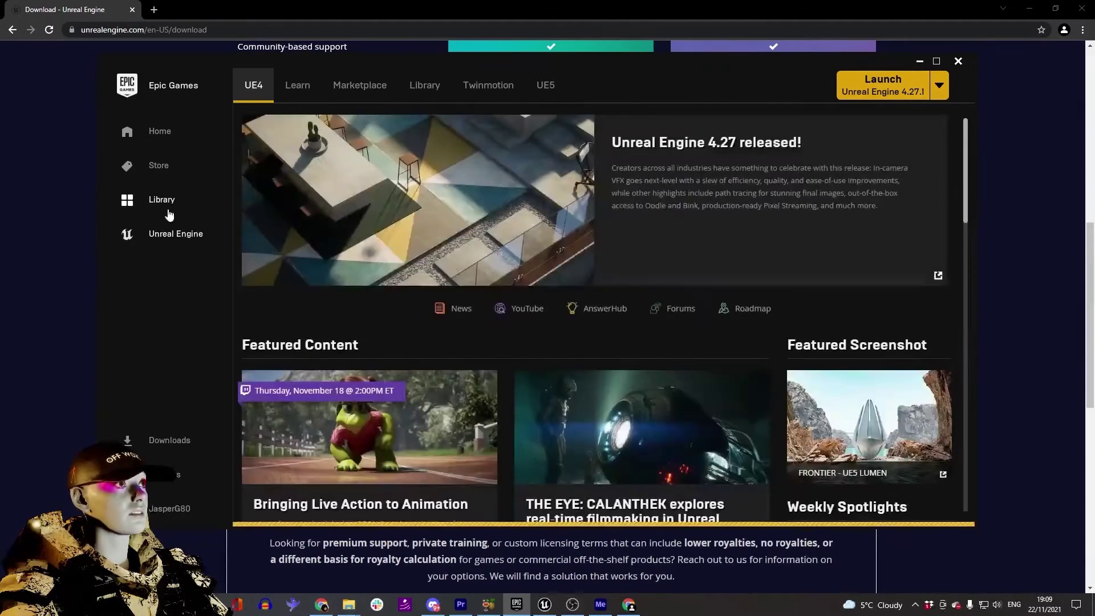
left_click(425, 86)
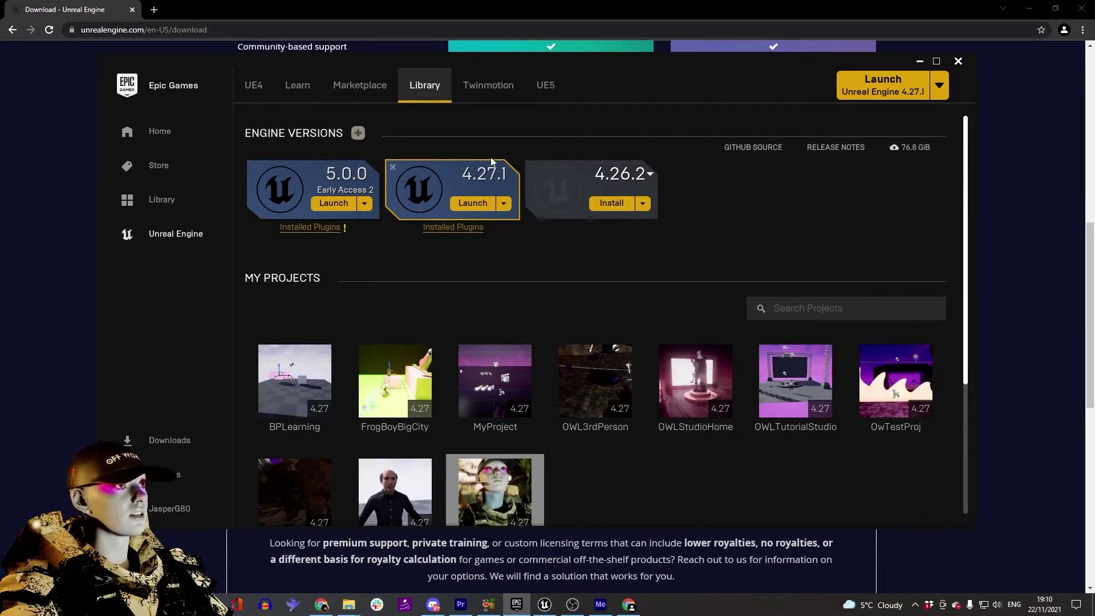
left_click(463, 204)
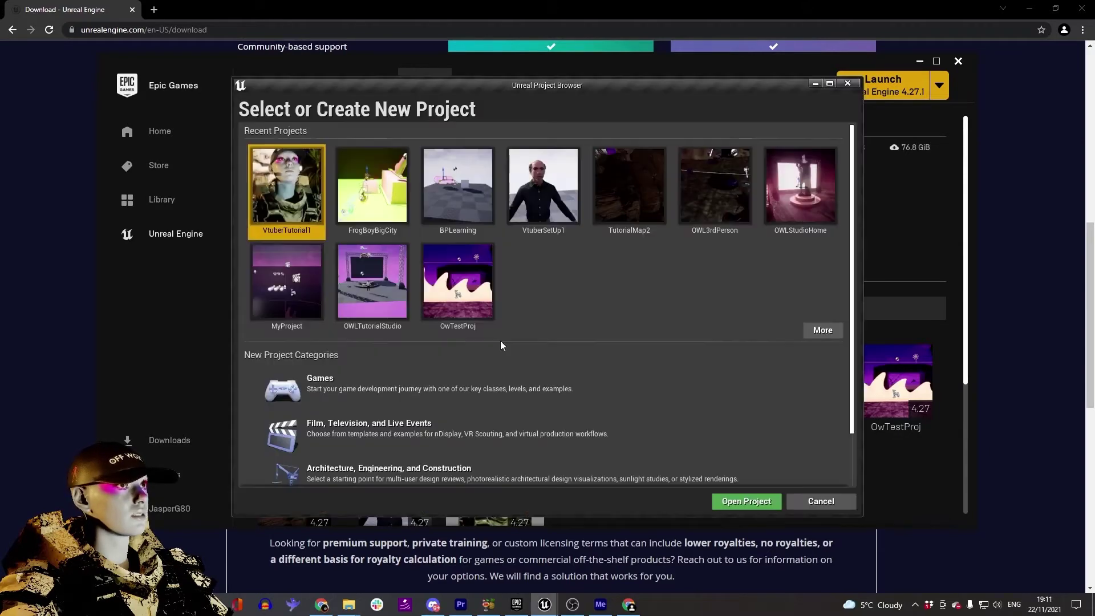
Review the new project categories and continue with Film, Television, and Live Events
scroll(500, 271, "down", 1)
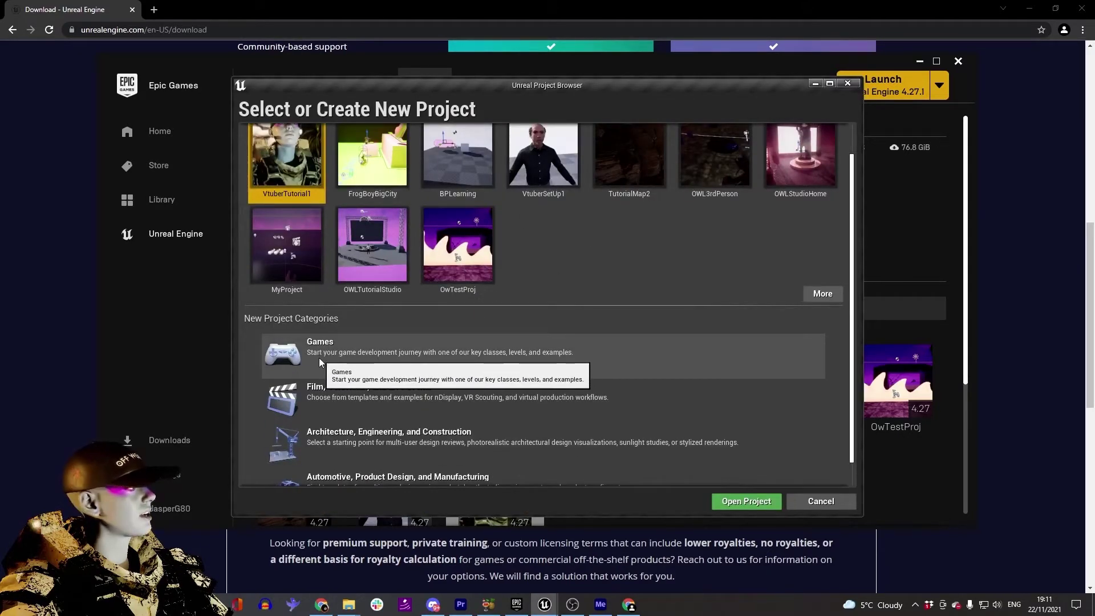
scroll(320, 358, "down", 1)
left_click(333, 385)
left_click(347, 412)
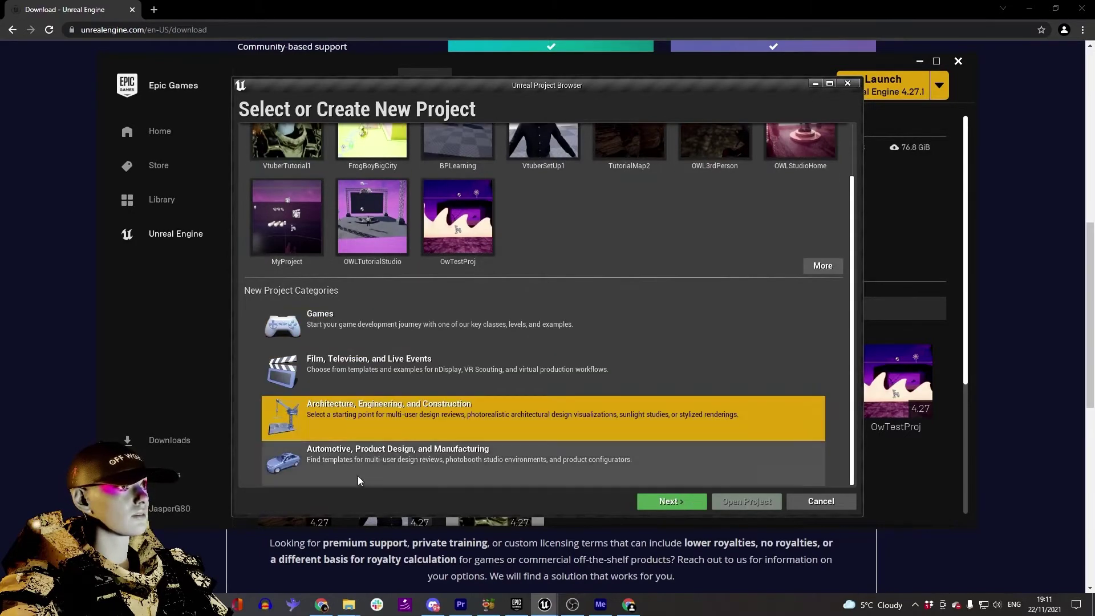
left_click(352, 463)
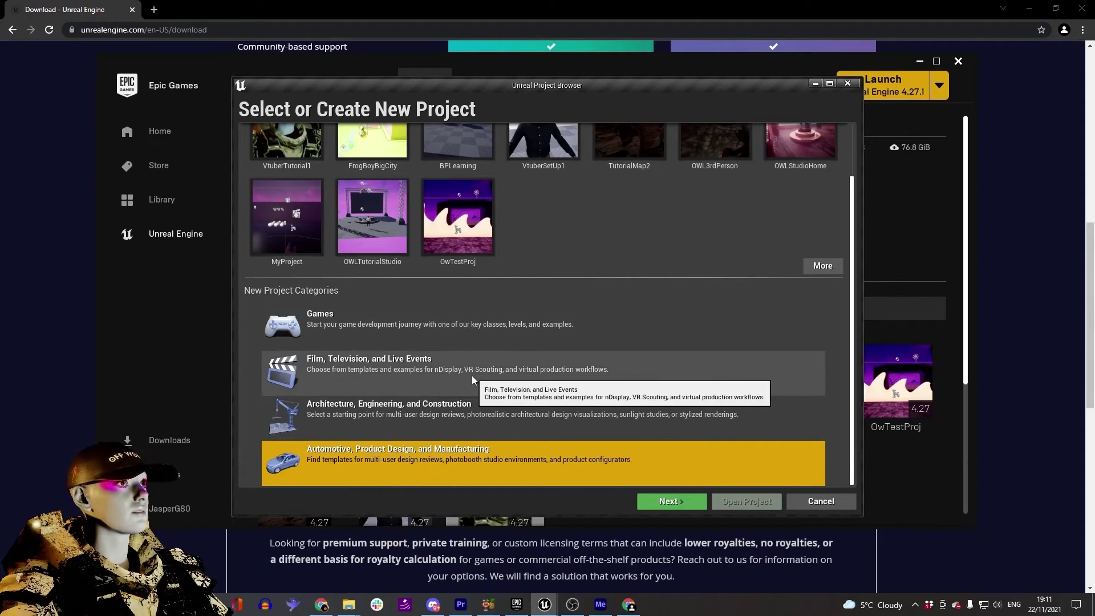
left_click(375, 339)
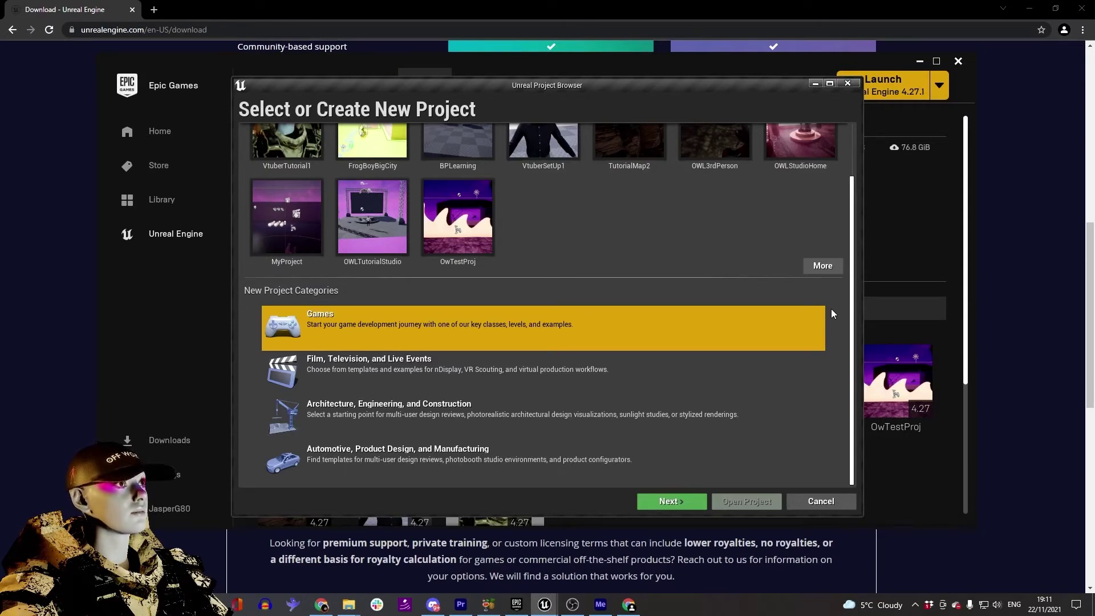
left_click(471, 380)
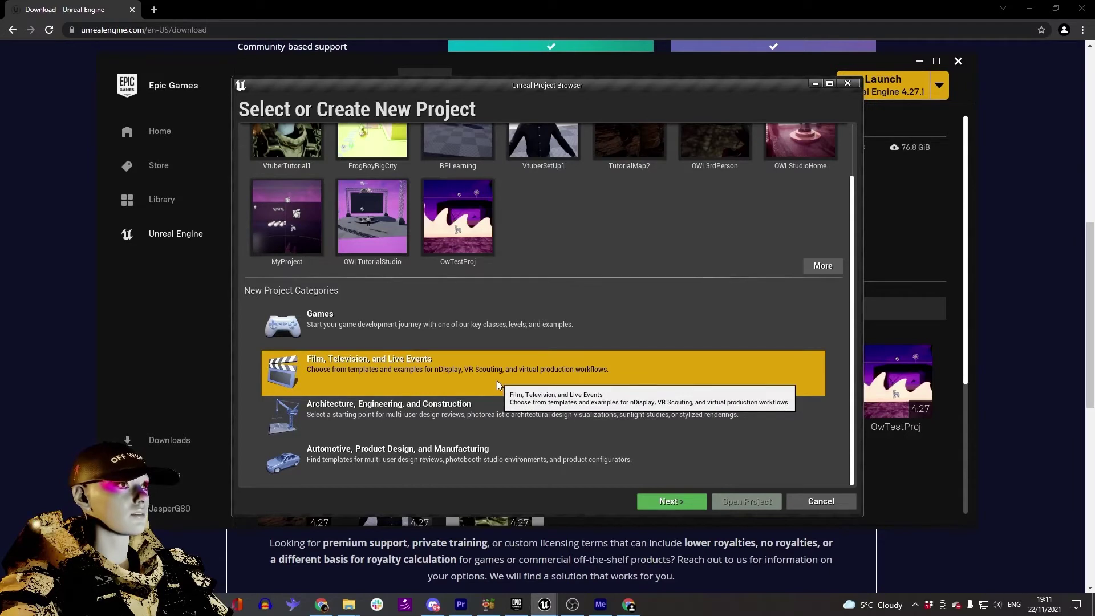
left_click(669, 505)
Preview the Virtual Production, DMX, InCamera VFX and nDisplay templates, and continue with the Blank template
left_click(307, 152)
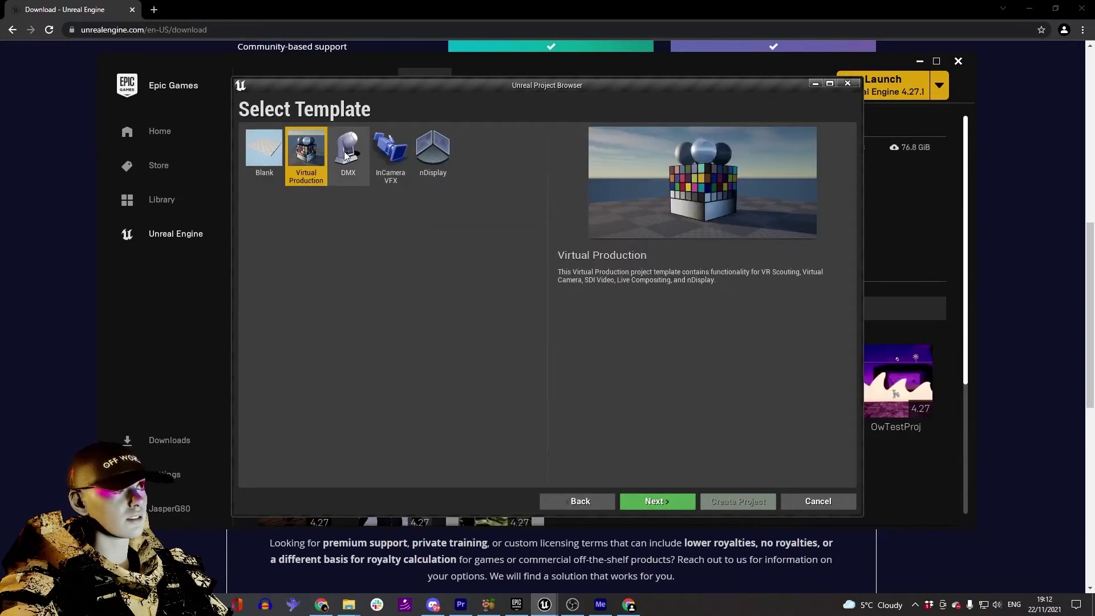
left_click(347, 154)
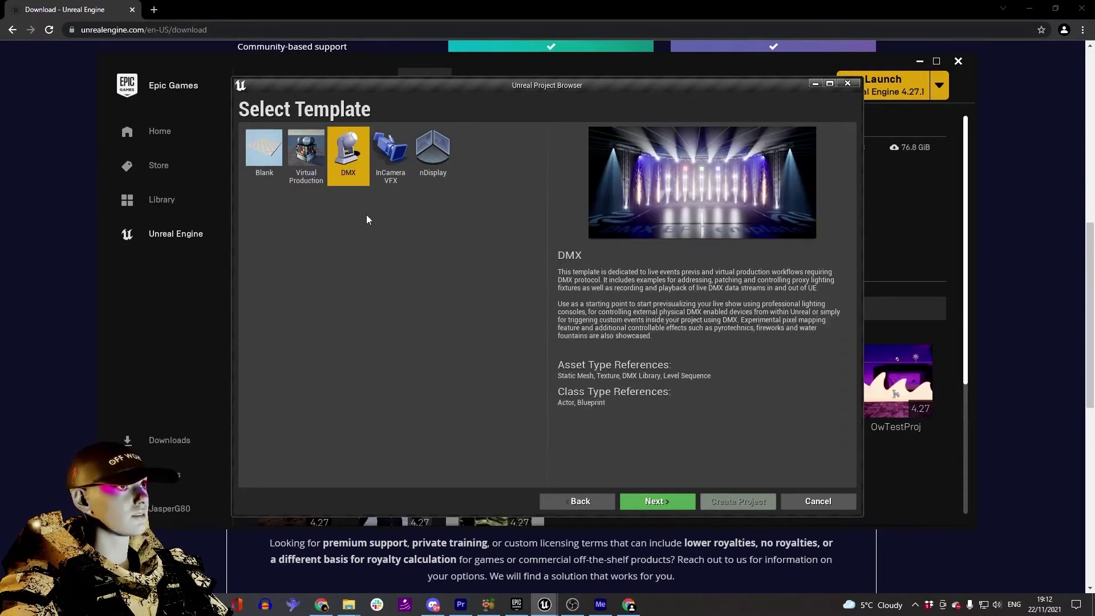
left_click(391, 159)
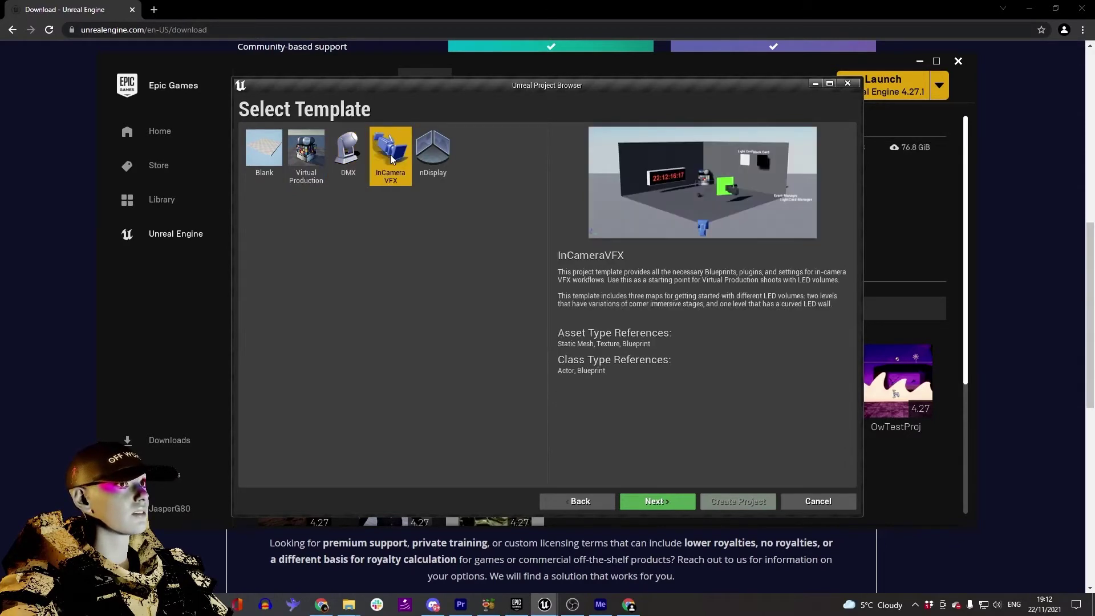
left_click(433, 151)
left_click(347, 162)
left_click(265, 157)
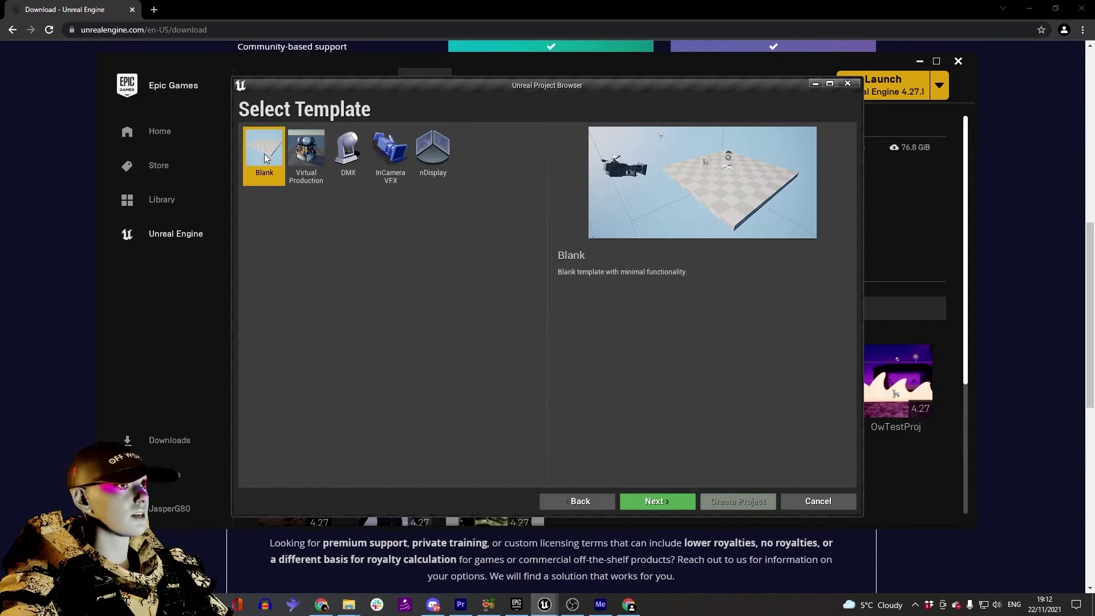
double_click(265, 157)
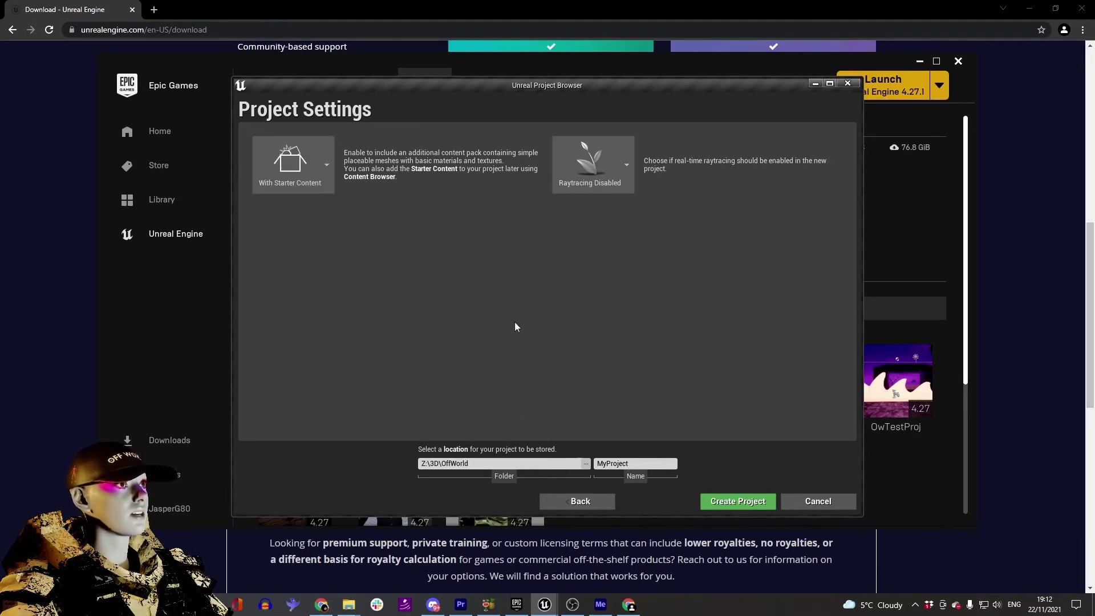
Name the new project TutorialMap2 and create it
left_click(636, 463)
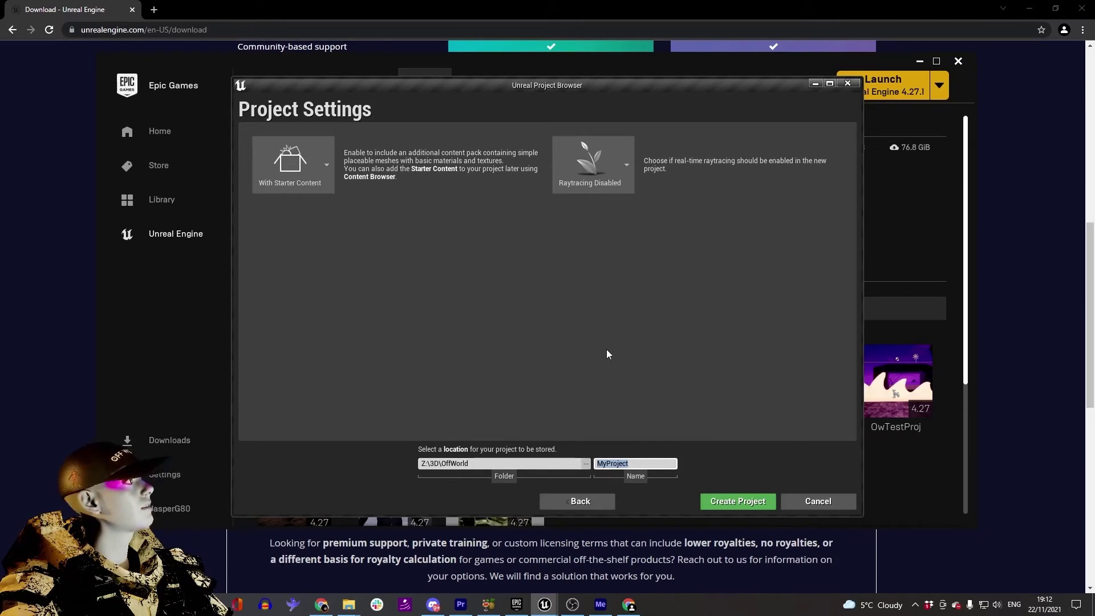
left_click(639, 464)
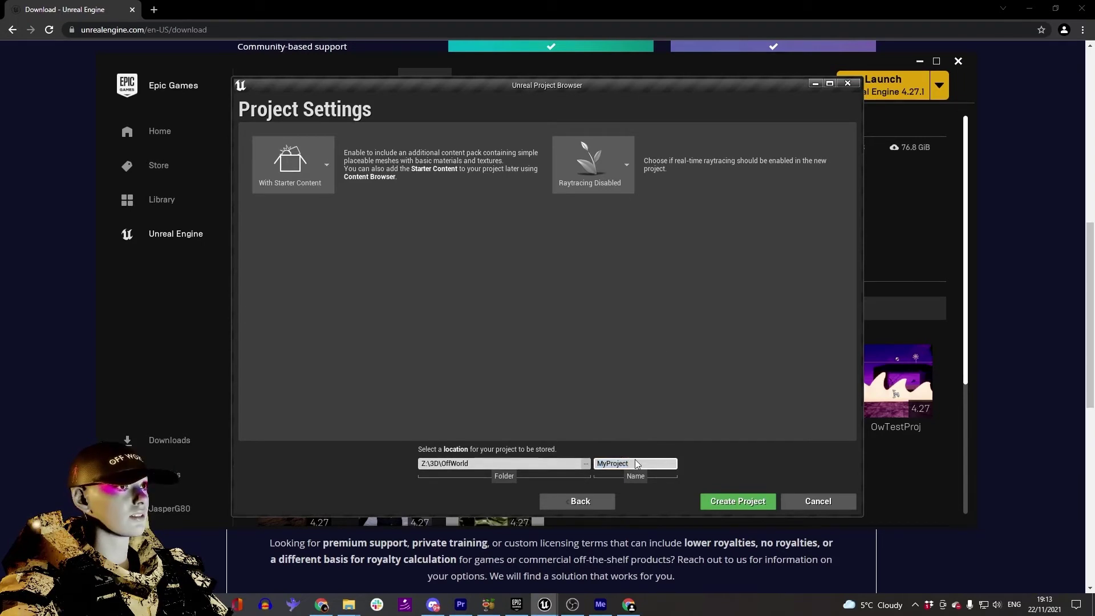
double_click(634, 464)
type("TutorialMap2")
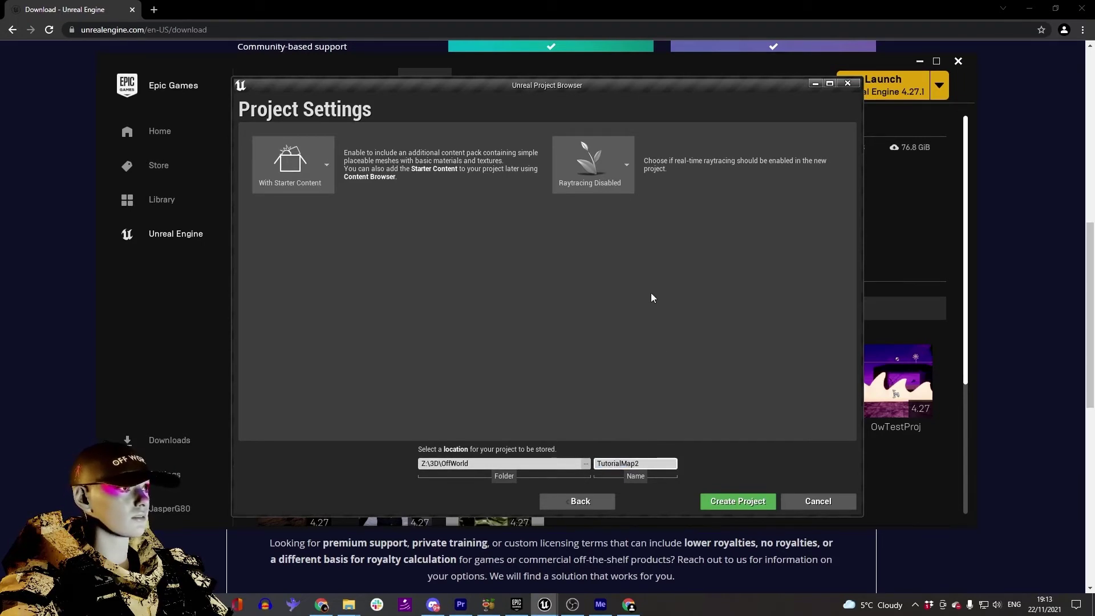
left_click(737, 503)
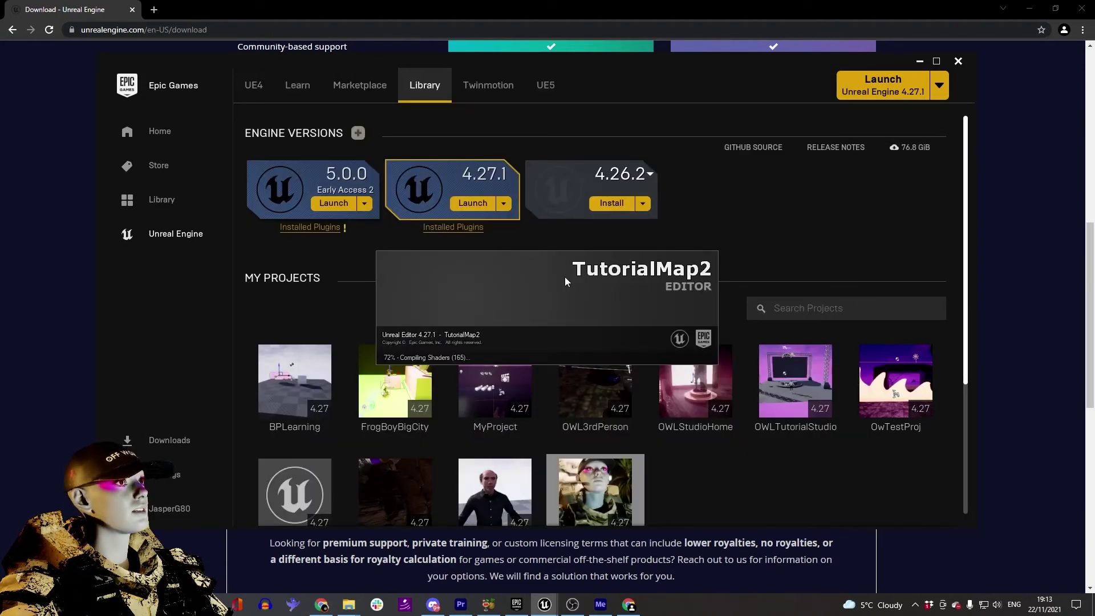